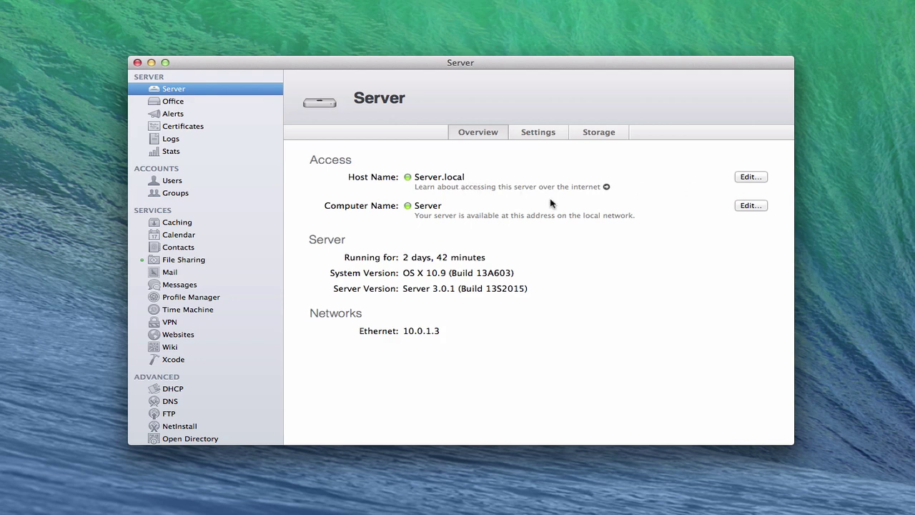
# Advance the Change Host Name assistant past its introduction page.
pyautogui.click(754, 180)
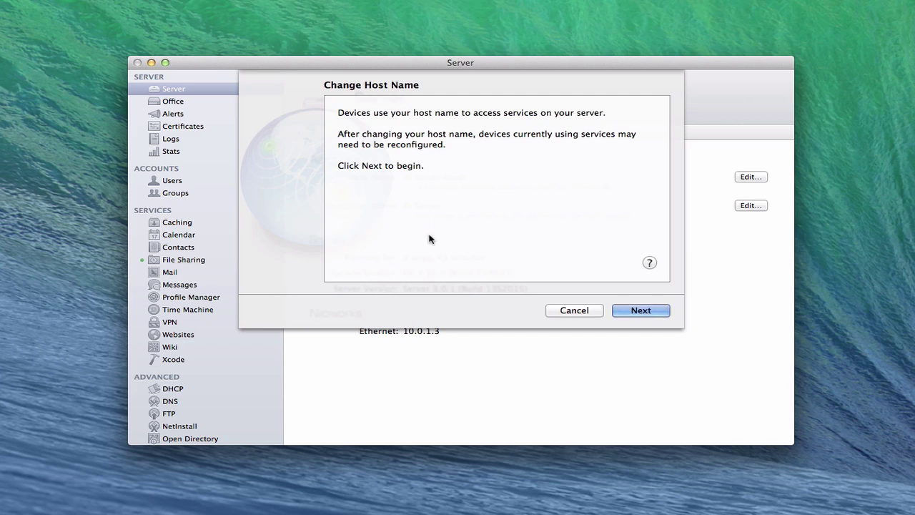
pyautogui.click(645, 310)
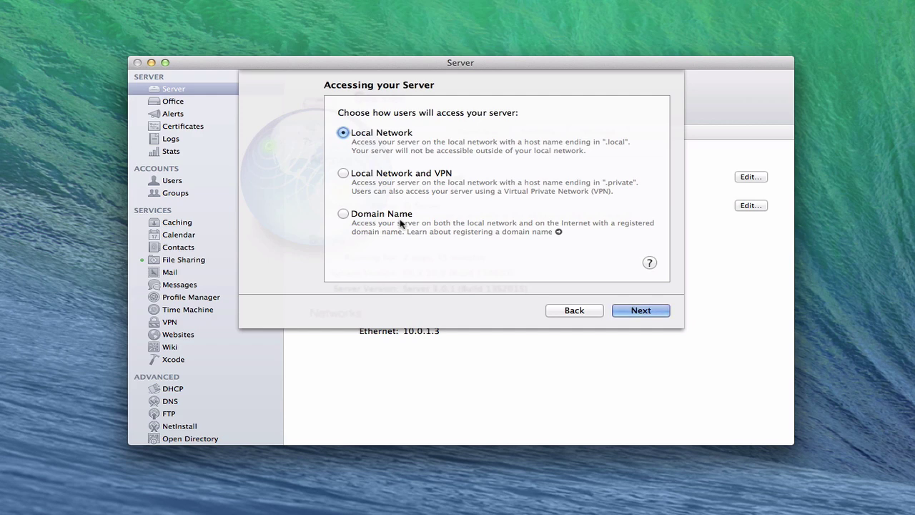
# Select Domain Name access, then read and close the domain-name registration help.
pyautogui.click(343, 215)
pyautogui.click(559, 234)
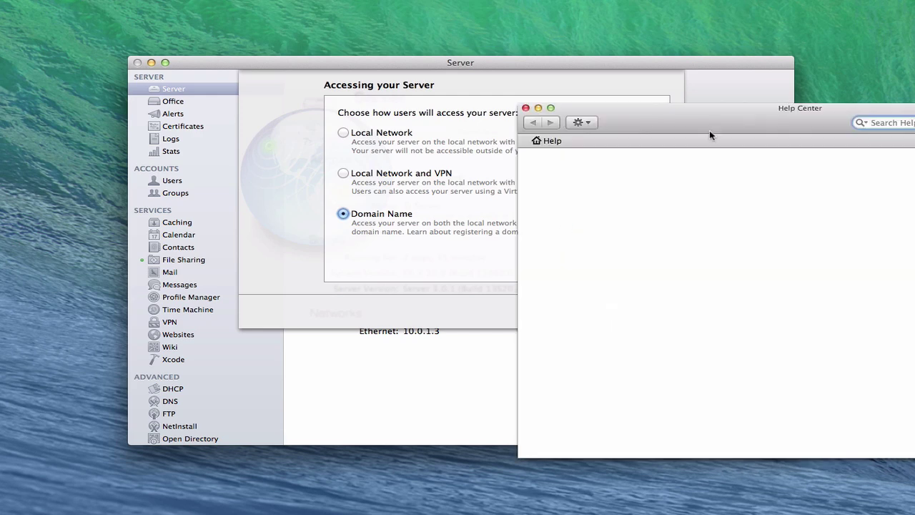
pyautogui.moveTo(708, 120); pyautogui.dragTo(393, 110)
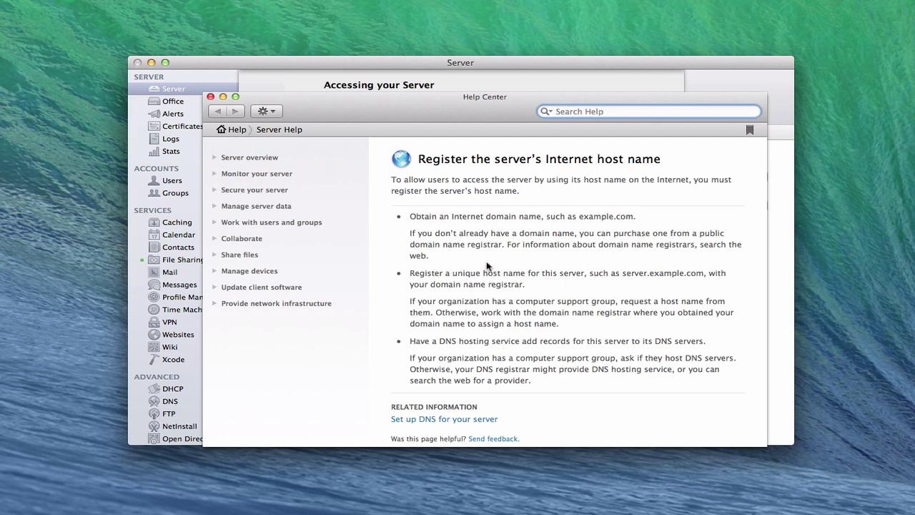
pyautogui.click(211, 99)
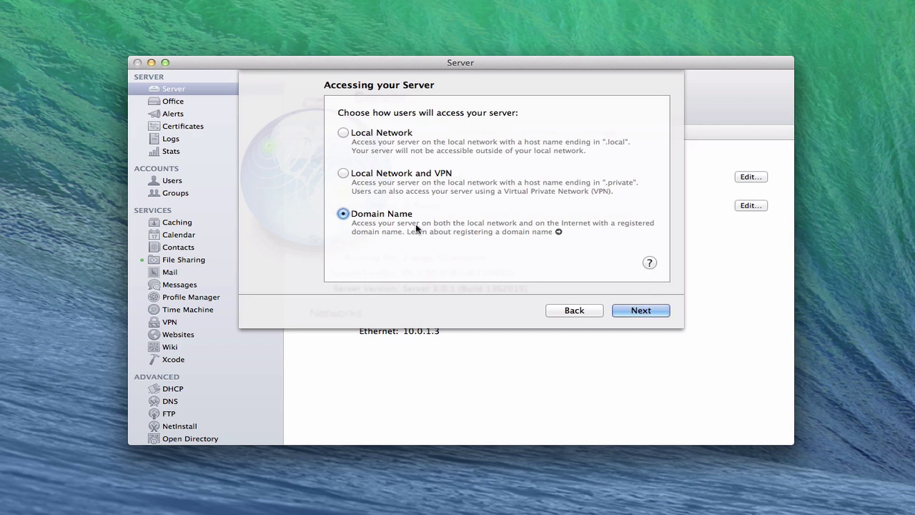
# Continue to the host name step and delete the old server.local host name.
pyautogui.click(636, 310)
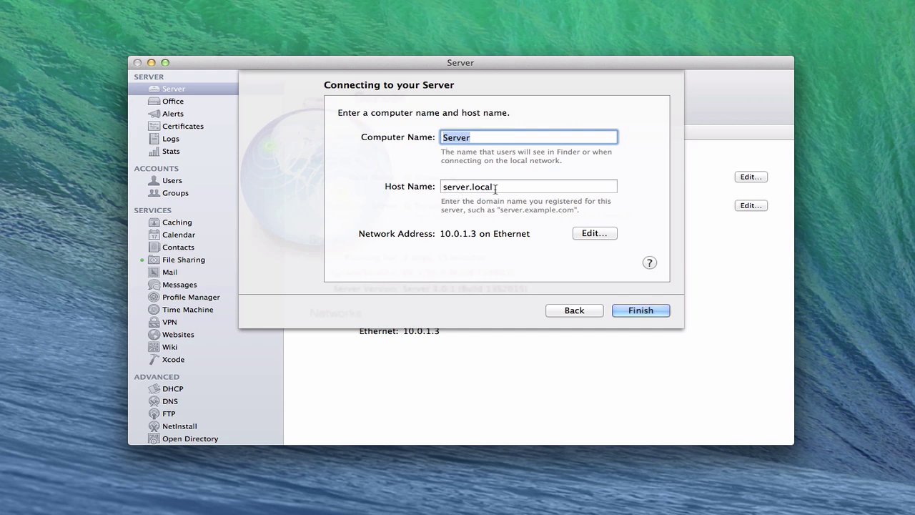
pyautogui.moveTo(495, 188); pyautogui.dragTo(434, 186)
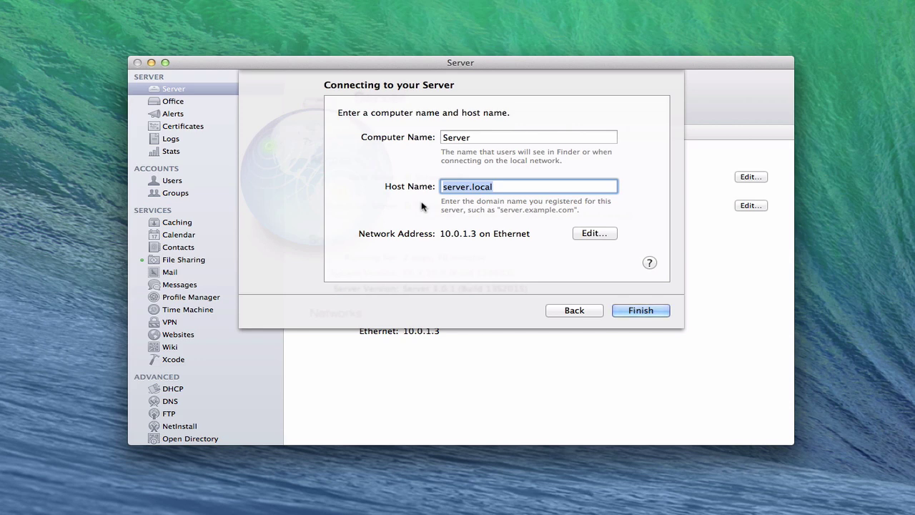
pyautogui.press('BackSpace')
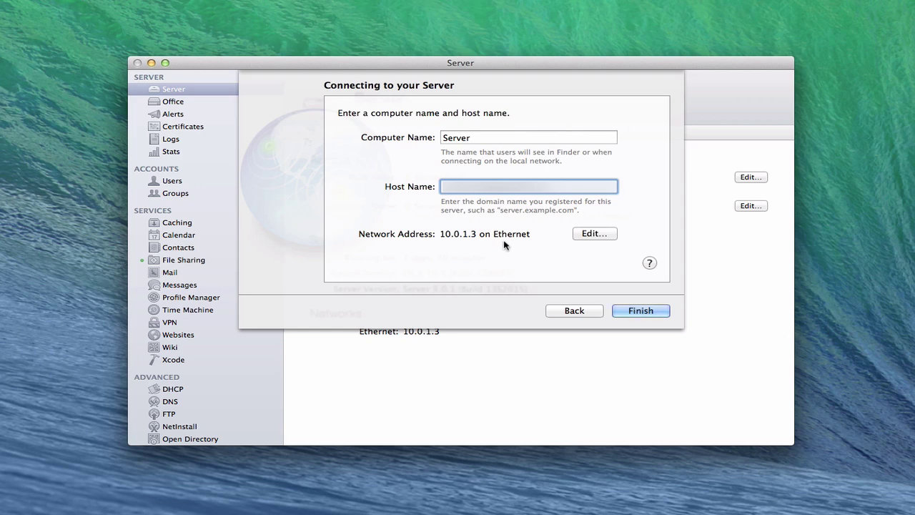
# Open the server's network settings and leave Ethernet IPv4 on Using DHCP.
pyautogui.click(594, 234)
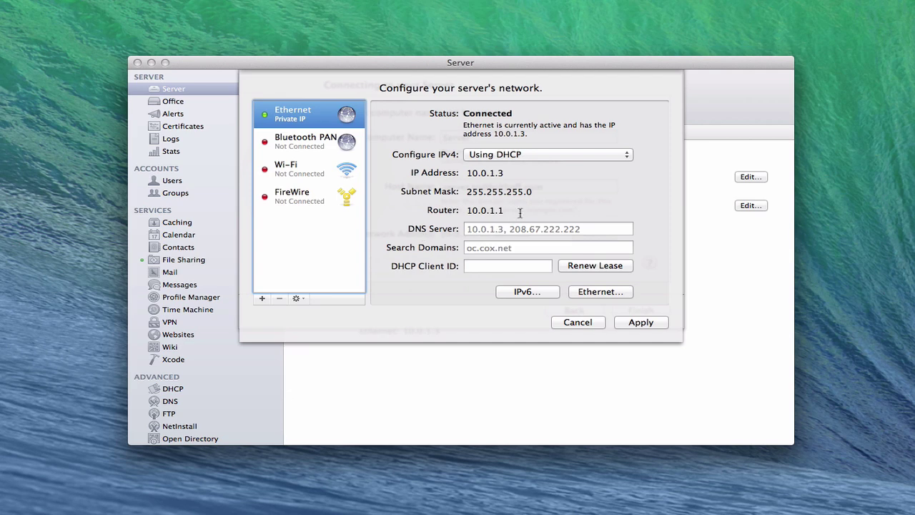
pyautogui.click(626, 156)
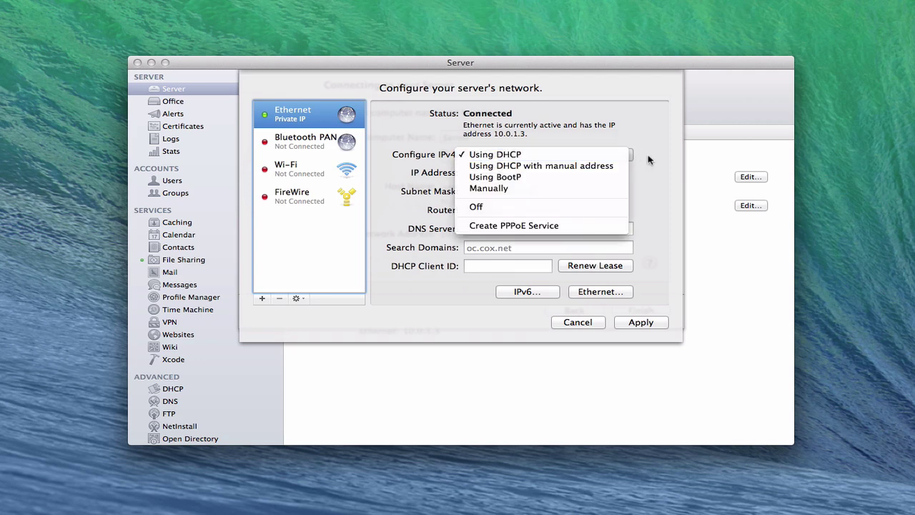
pyautogui.click(655, 161)
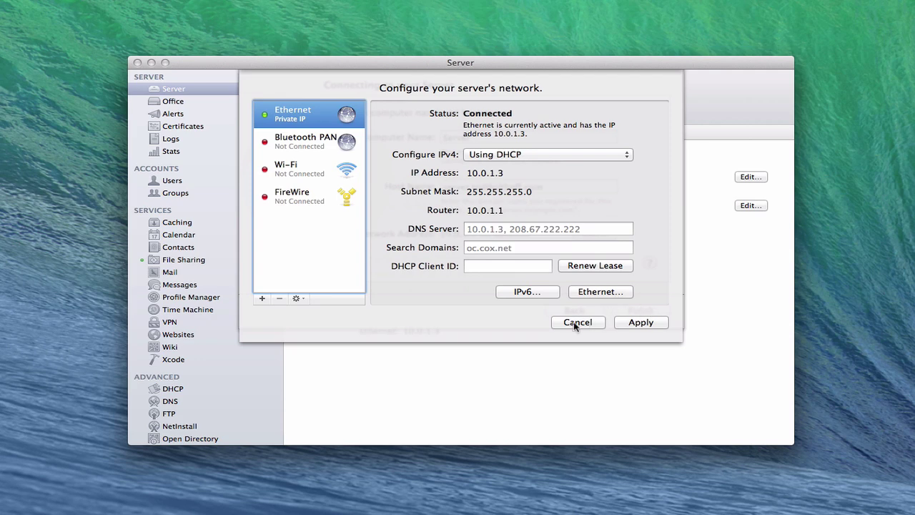
# Cancel the network sheet unchanged and finish the computer and host name entry.
pyautogui.click(576, 323)
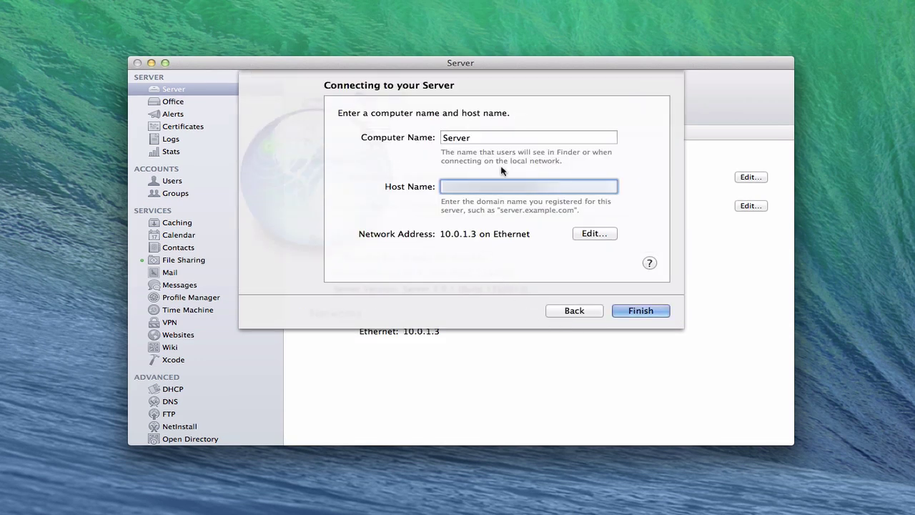
pyautogui.click(636, 313)
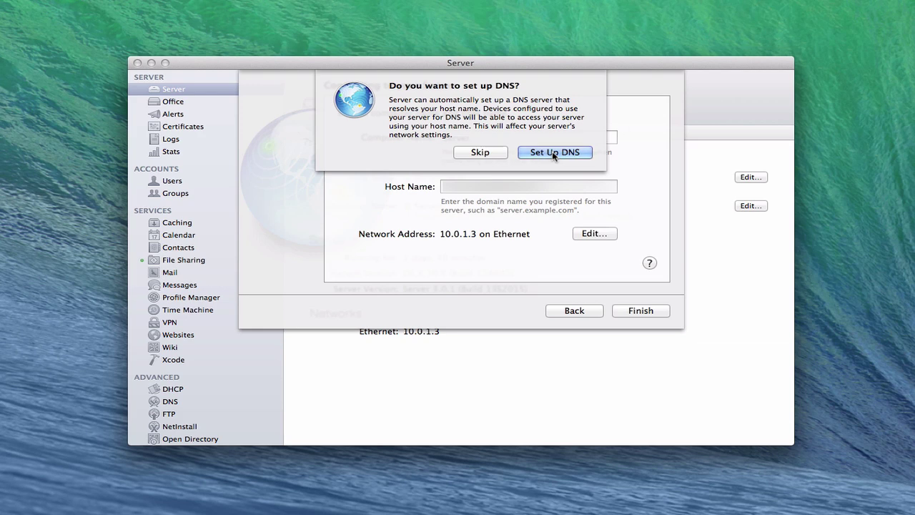
# Accept automatic DNS setup so the server resolves its new host name.
pyautogui.click(551, 155)
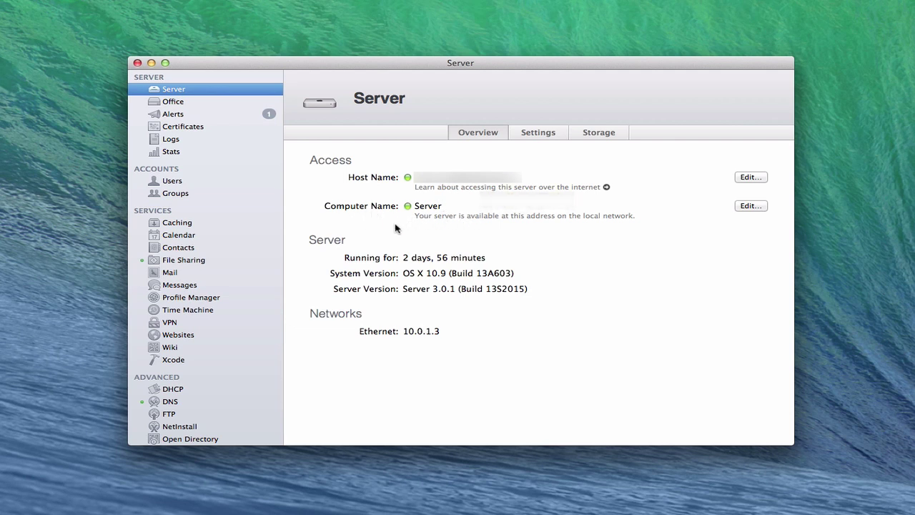
# Open the DNS service page under Advanced to check its status, forwarder and records.
pyautogui.click(166, 403)
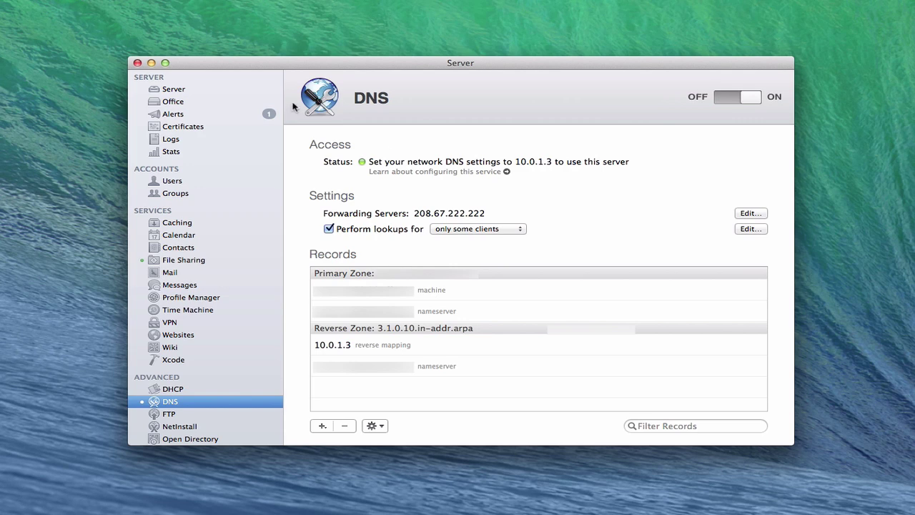
# Read the 'Host name changed notification' in Alerts and dismiss it with Done.
pyautogui.click(176, 116)
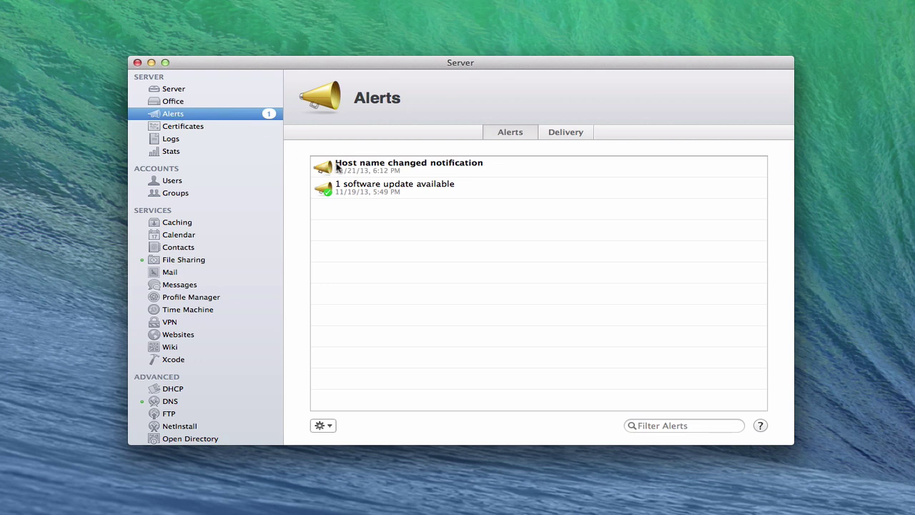
pyautogui.click(383, 171)
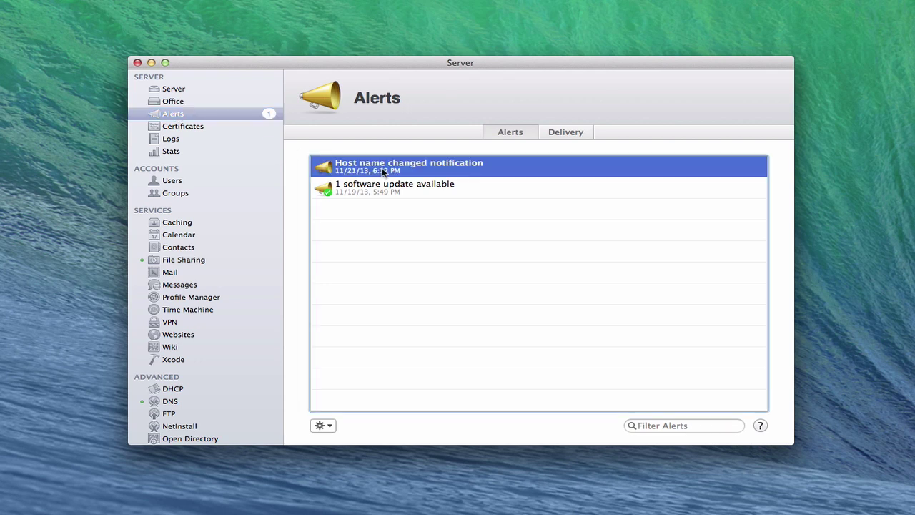
pyautogui.doubleClick(384, 171)
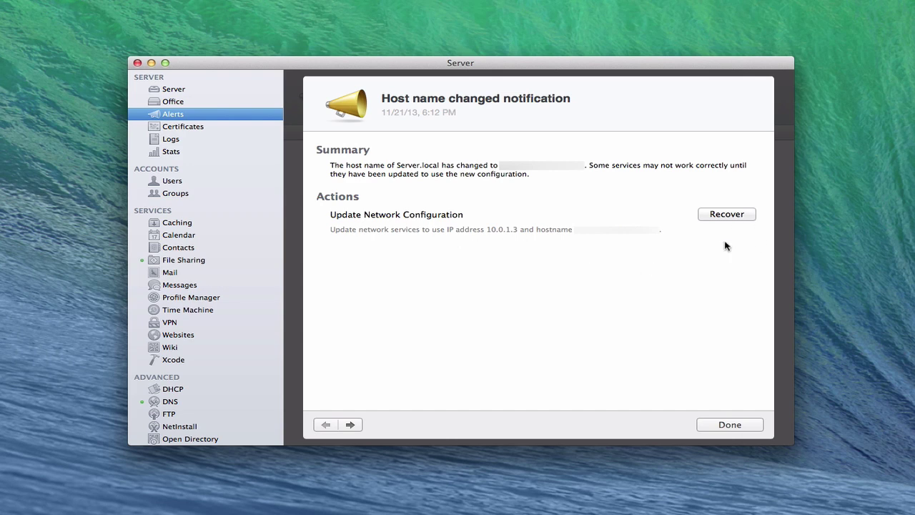
pyautogui.click(721, 425)
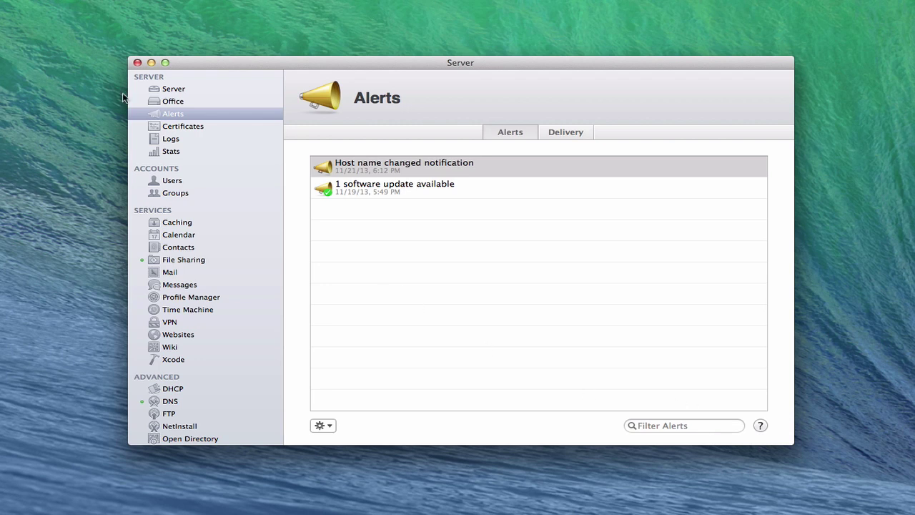
# Show the server's Settings tab, keeping SSH remote login limited to administrators.
pyautogui.click(173, 88)
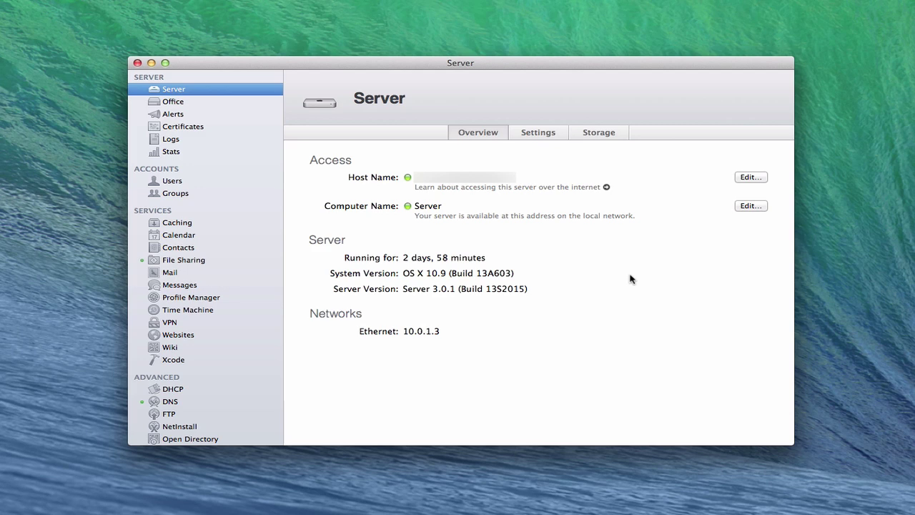
pyautogui.click(534, 136)
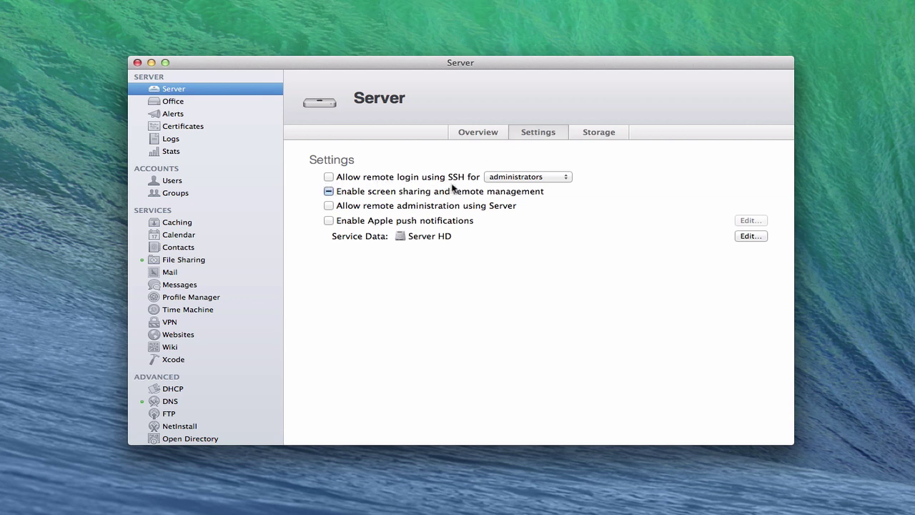
pyautogui.click(569, 179)
pyautogui.click(601, 182)
# Check 'Enable screen sharing and remote management' and 'Allow remote administration using Server'.
pyautogui.click(329, 192)
pyautogui.click(330, 207)
pyautogui.click(750, 236)
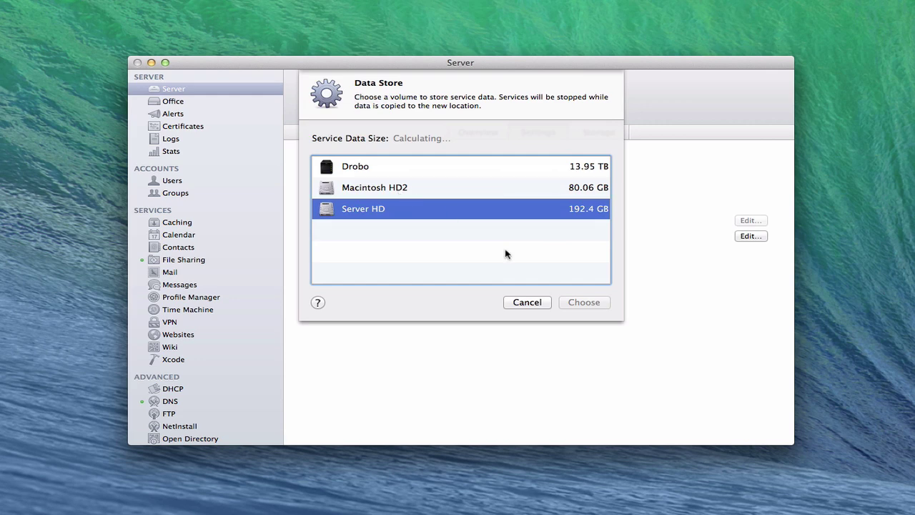
# Cancel the change of the service data volume.
pyautogui.click(526, 303)
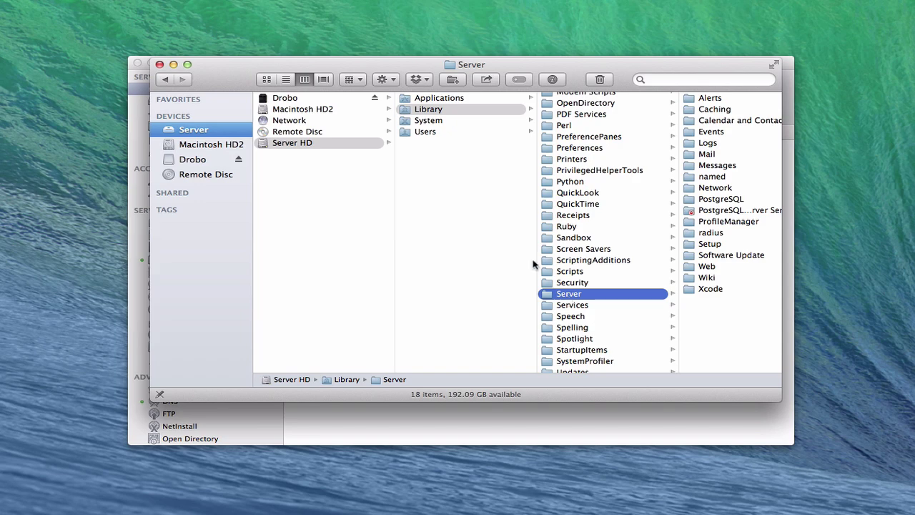
# Minimize Finder, check free space on the three volumes under Storage, then return to Overview.
pyautogui.click(172, 64)
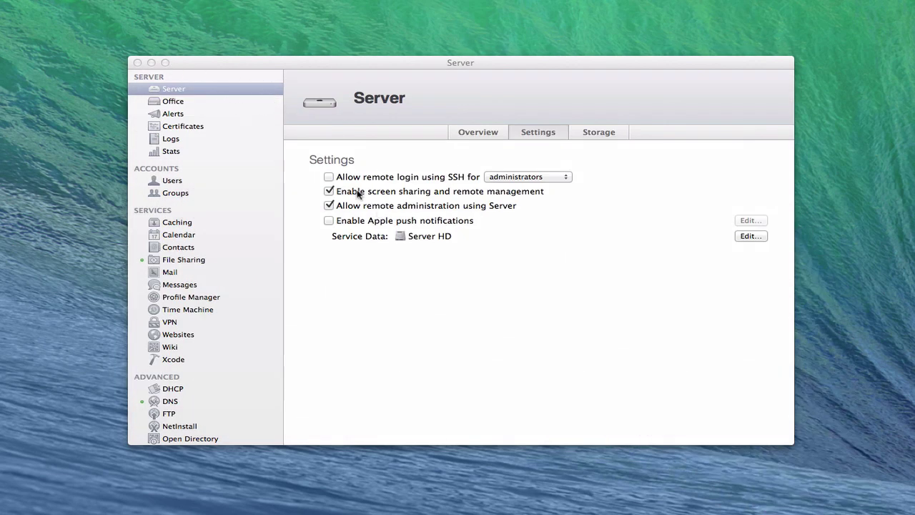
pyautogui.click(441, 321)
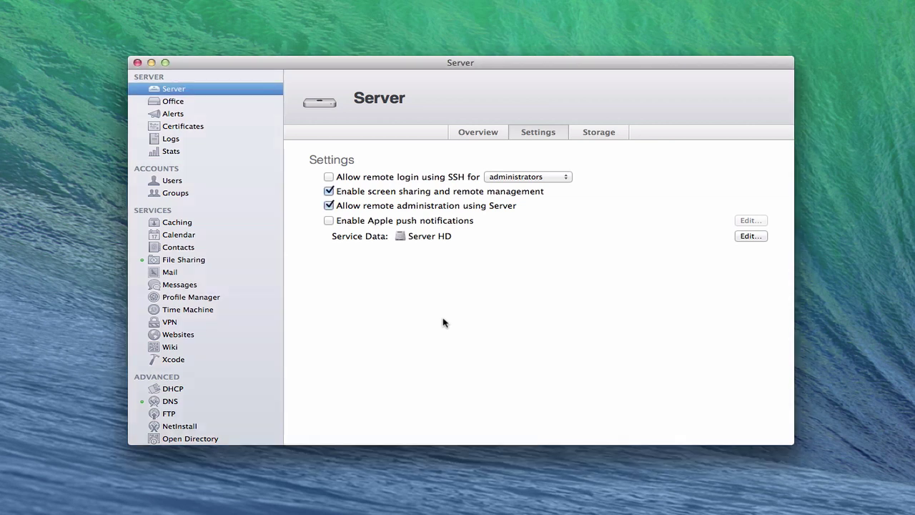
pyautogui.click(601, 135)
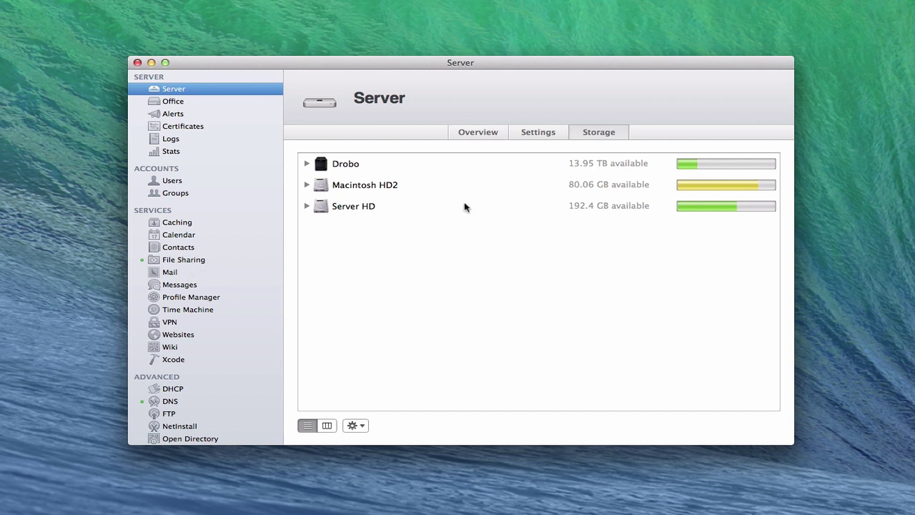
pyautogui.click(477, 134)
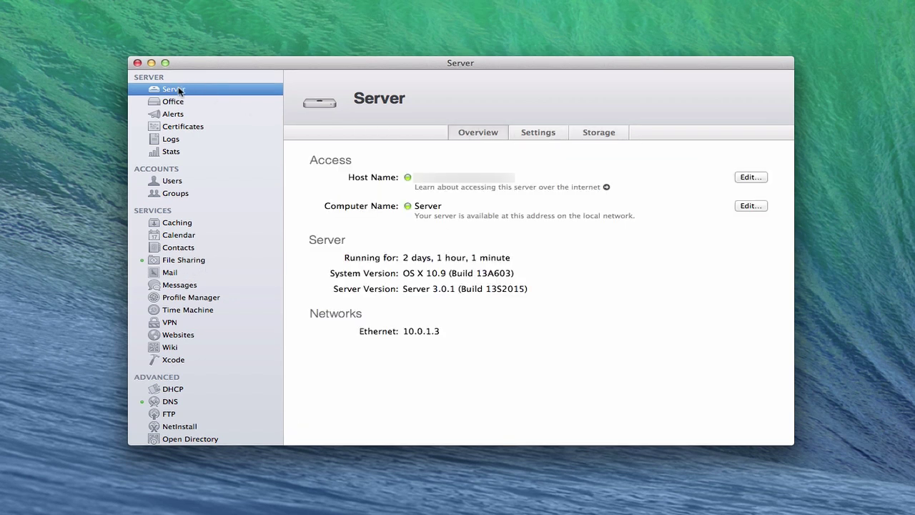